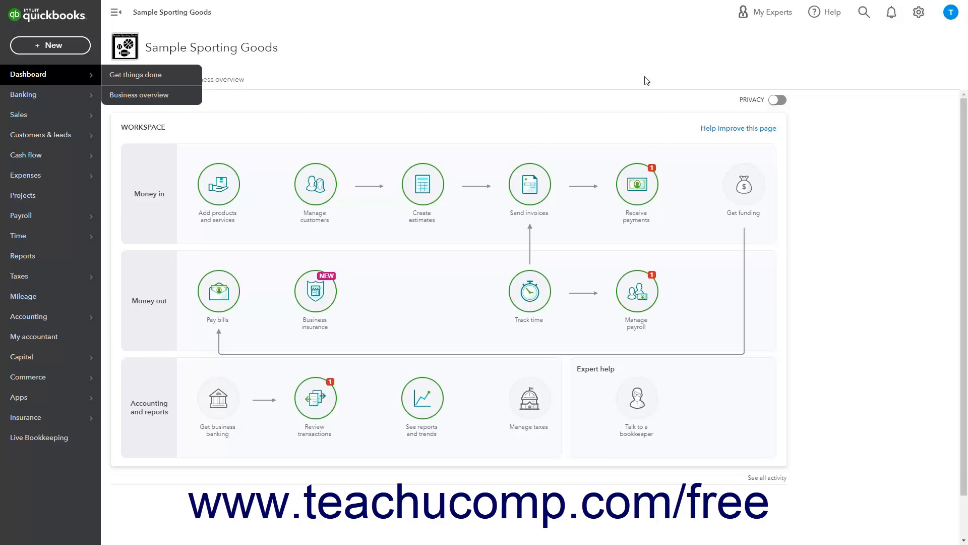
- Open the Products and Services list and start a new item of the Inventory type
{"action": "left_click", "coordinate": [918, 14]}
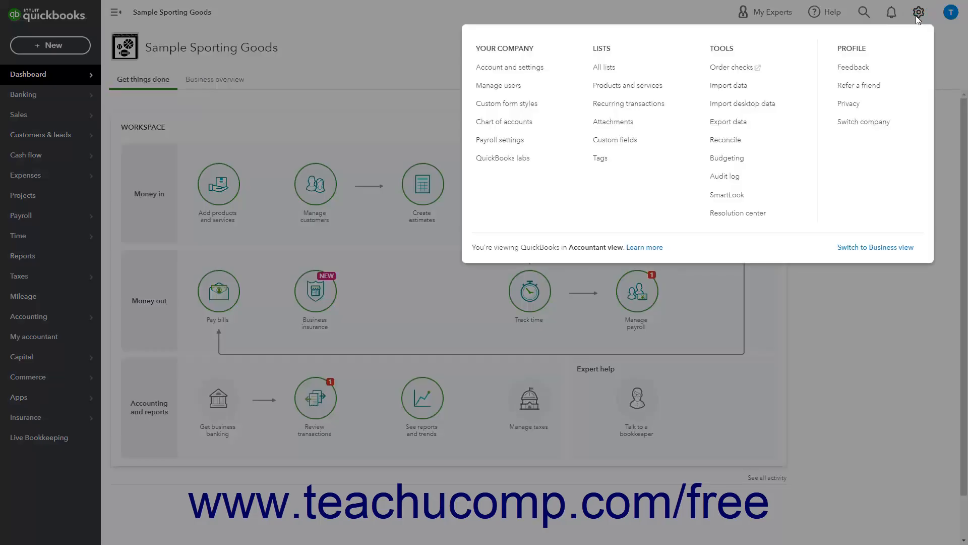
{"action": "left_click", "coordinate": [662, 86]}
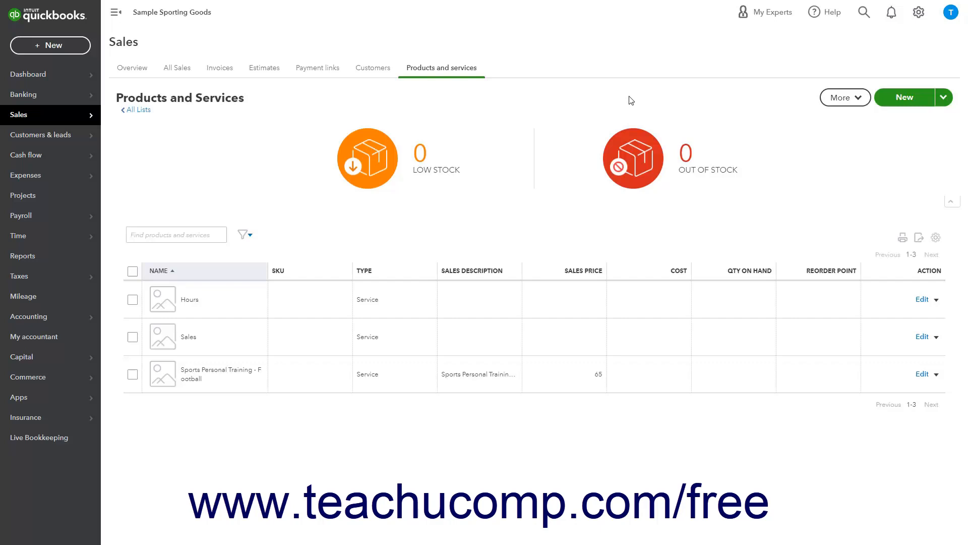
{"action": "left_click", "coordinate": [906, 102]}
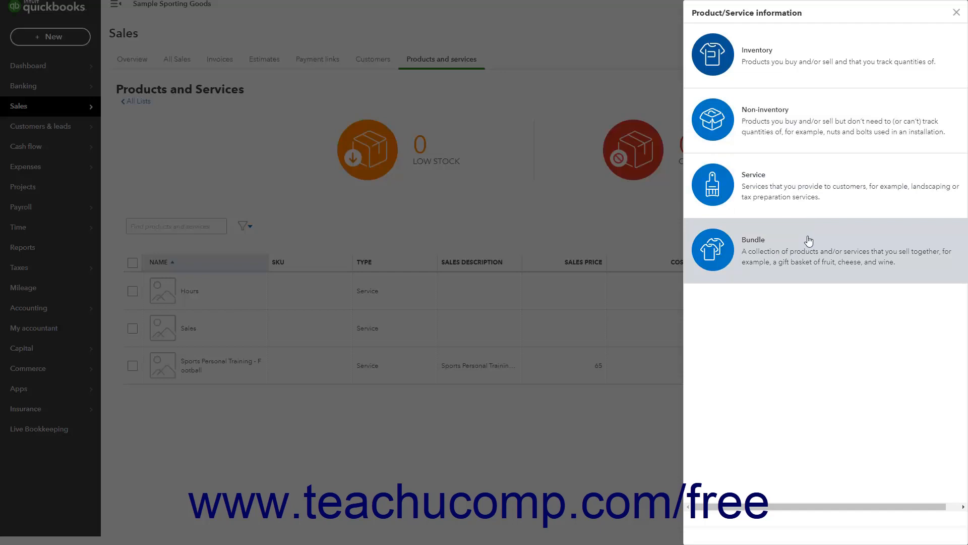
{"action": "left_click", "coordinate": [804, 73]}
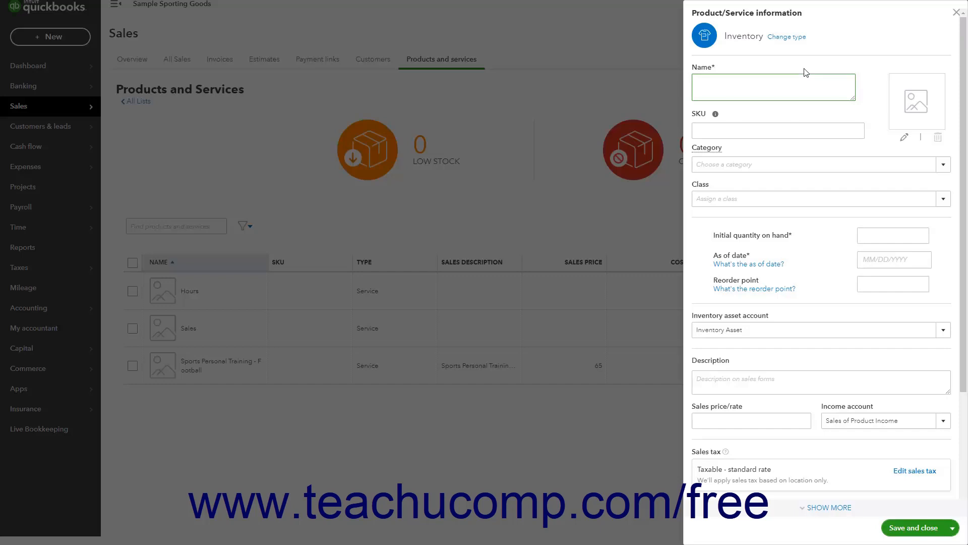
- Name the new inventory item "Leather Football - Official" and leave its SKU blank
{"action": "left_click", "coordinate": [784, 79]}
{"action": "type", "text": "Leather Football - Official"}
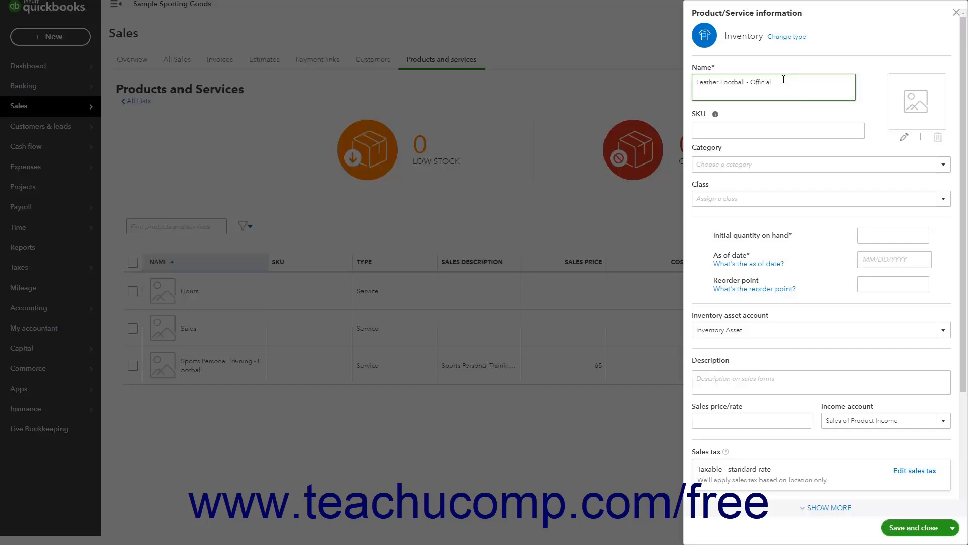
{"action": "left_click", "coordinate": [755, 132]}
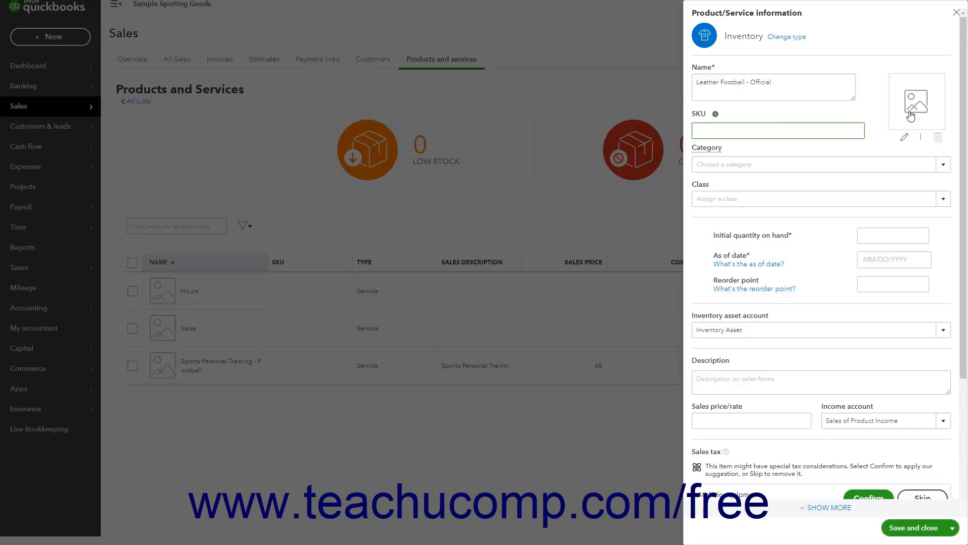
- Add the picture LeatherFootball.png from the QBImages folder to the item
{"action": "left_click", "coordinate": [904, 140]}
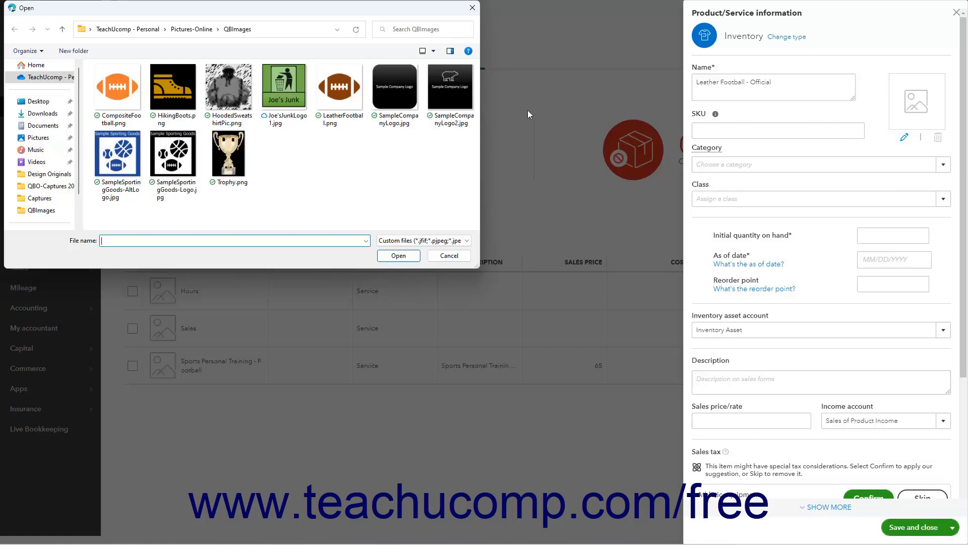
{"action": "left_click", "coordinate": [340, 90]}
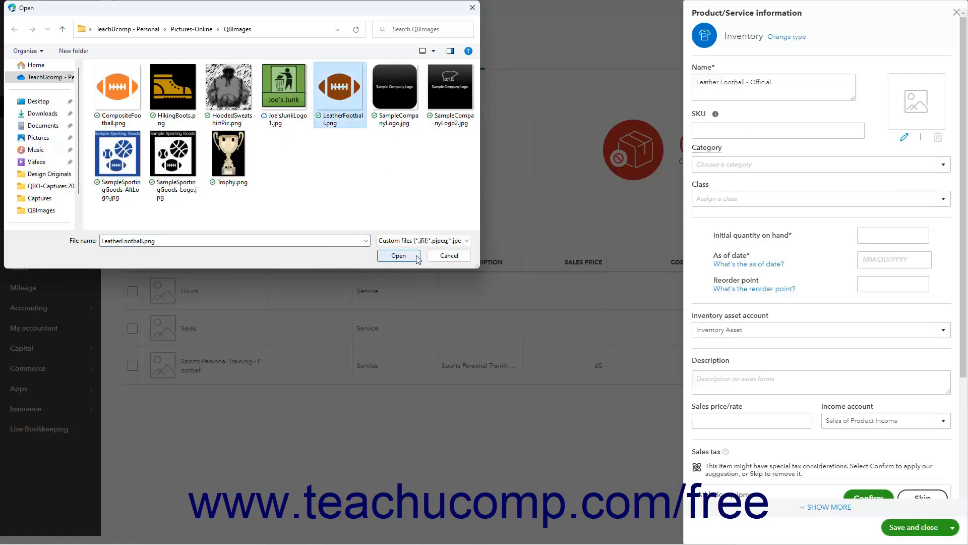
{"action": "left_click", "coordinate": [398, 256]}
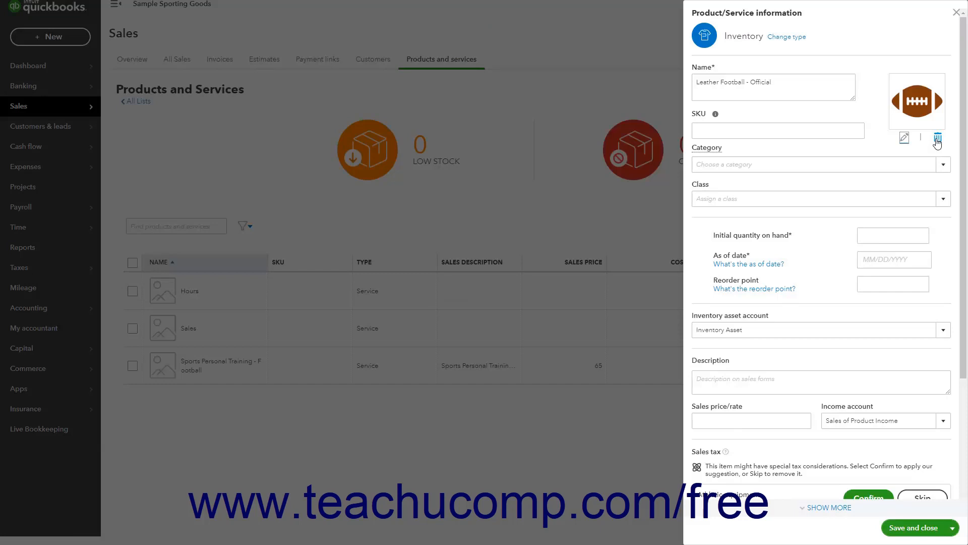
- Create a new category named Equipment and assign it to the item
{"action": "left_click", "coordinate": [943, 170]}
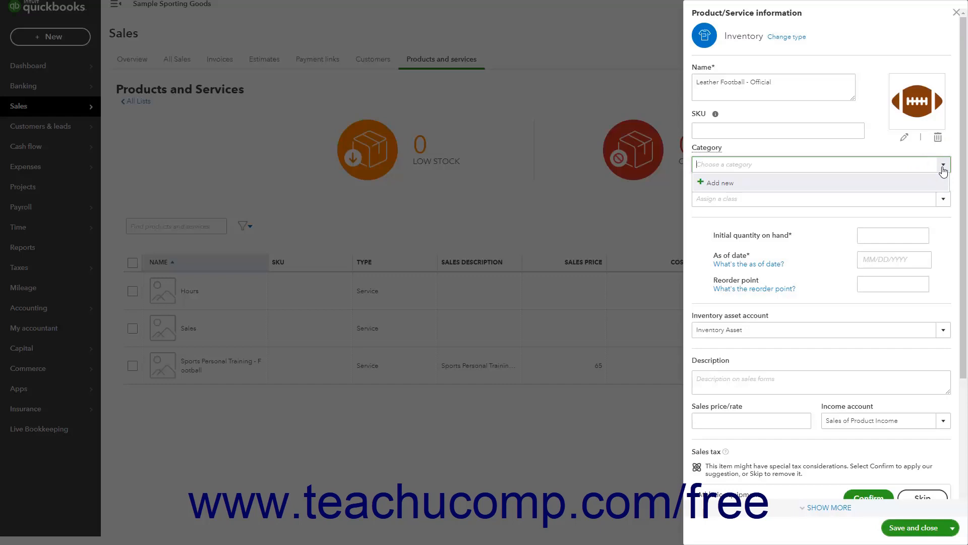
{"action": "left_click", "coordinate": [816, 188]}
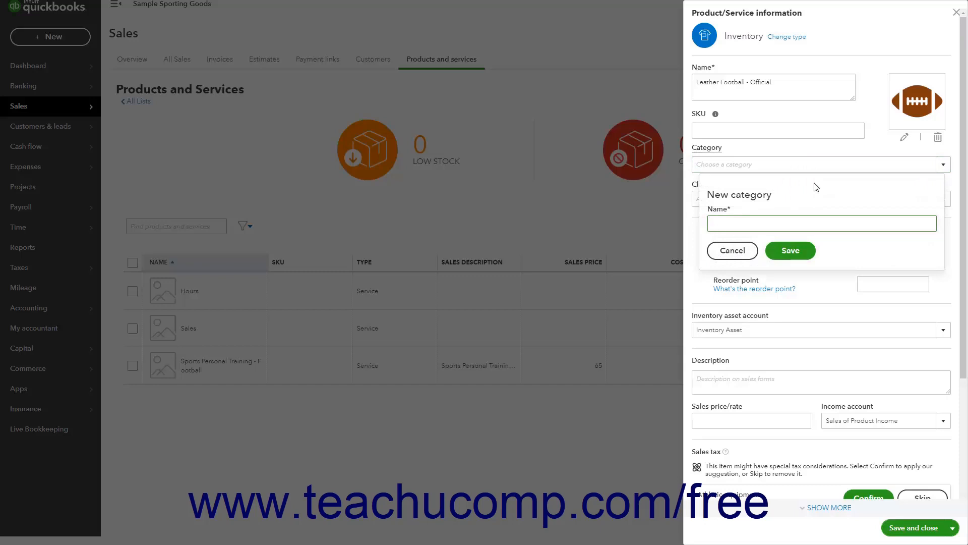
{"action": "type", "text": "Equipment"}
{"action": "left_click", "coordinate": [793, 251]}
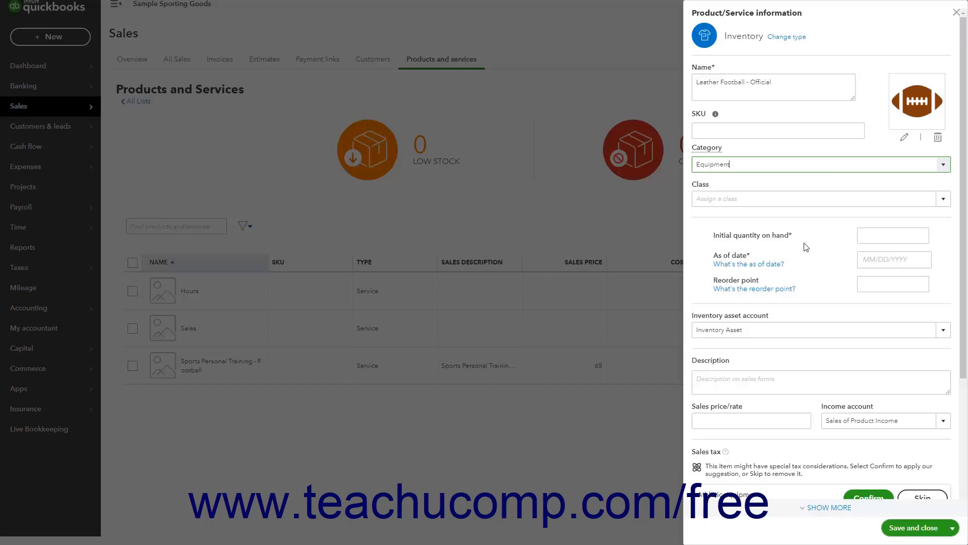
- Set the initial quantity on hand to 100 and the as-of date to 10/01/2022
{"action": "left_click", "coordinate": [875, 237]}
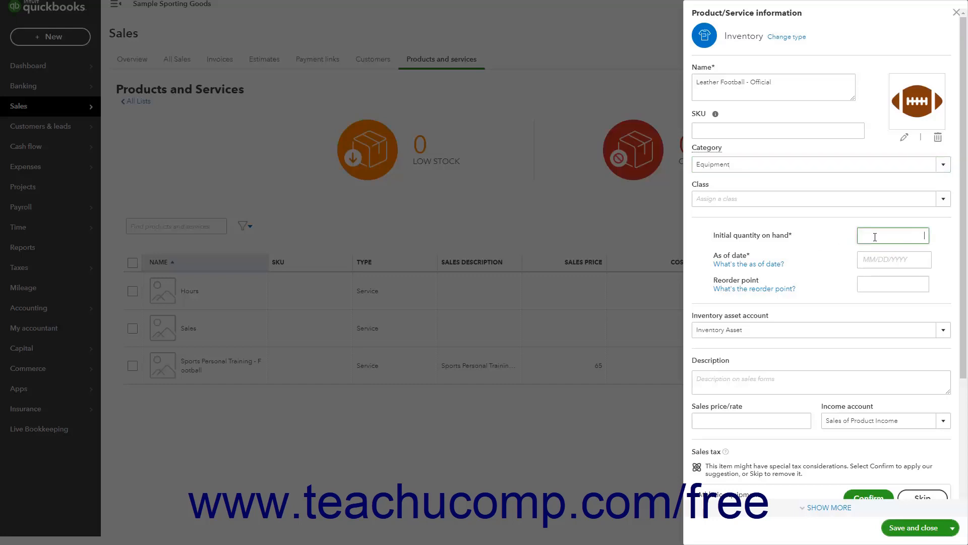
{"action": "left_click", "coordinate": [875, 260]}
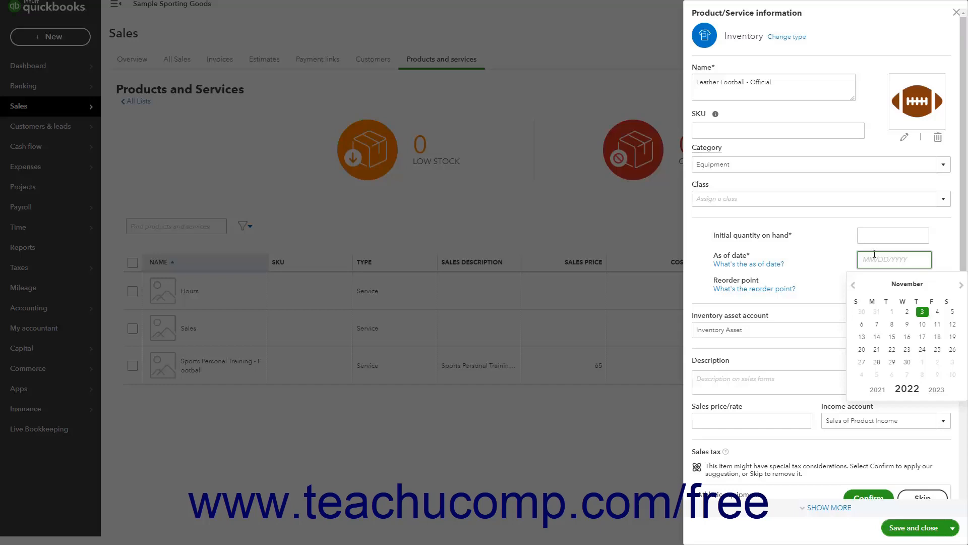
{"action": "left_click", "coordinate": [875, 230]}
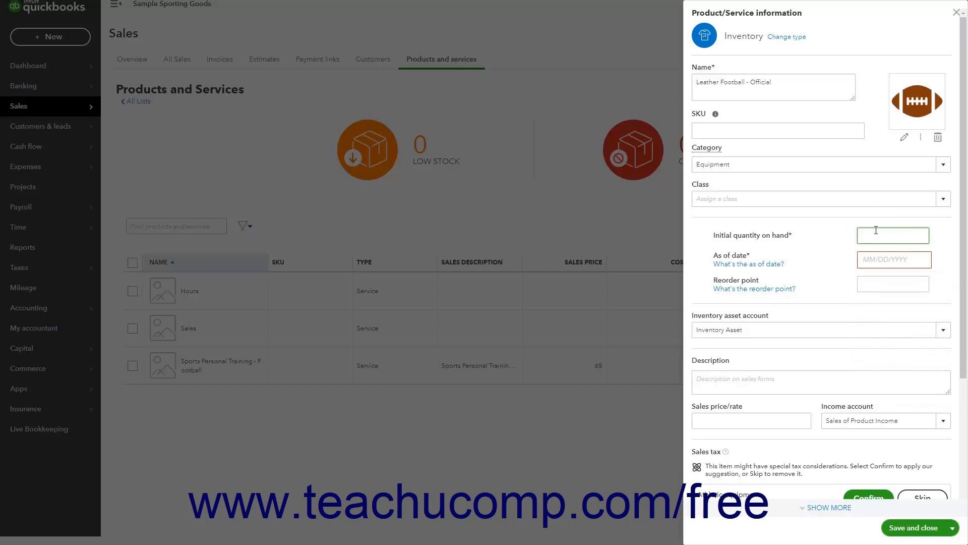
{"action": "type", "text": "100"}
{"action": "left_click", "coordinate": [880, 257]}
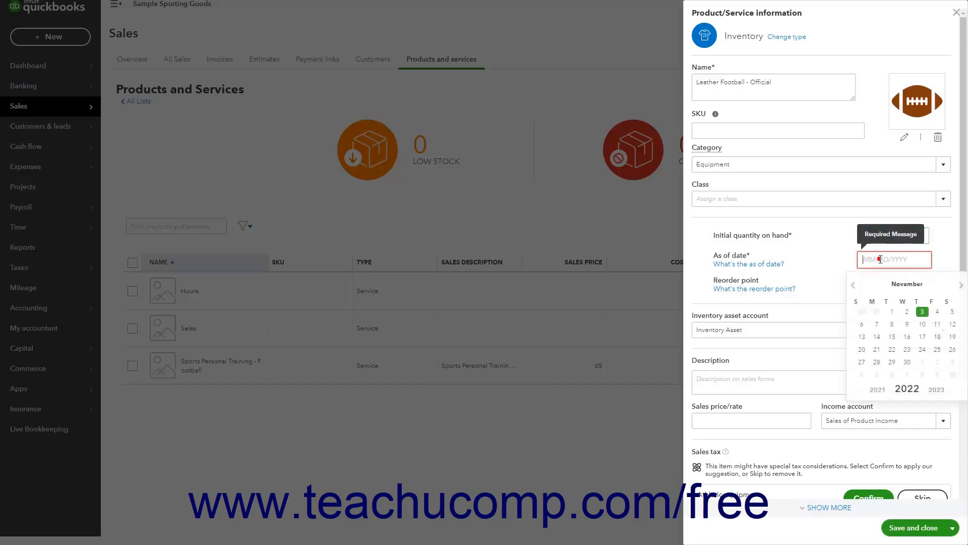
{"action": "left_click", "coordinate": [853, 284]}
{"action": "left_click", "coordinate": [952, 311]}
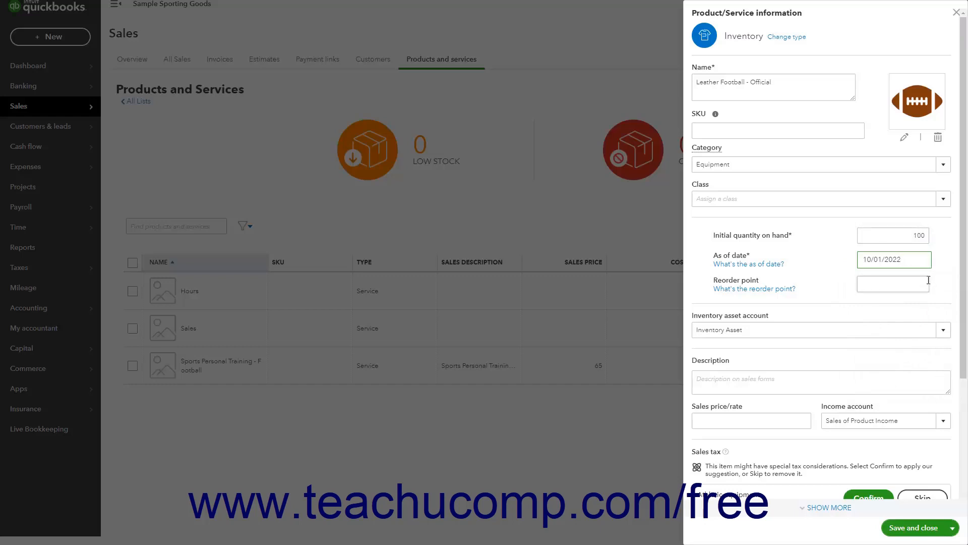
- Set the reorder point to 25 and keep Inventory Asset as the inventory asset account
{"action": "left_click", "coordinate": [900, 289]}
{"action": "type", "text": "25"}
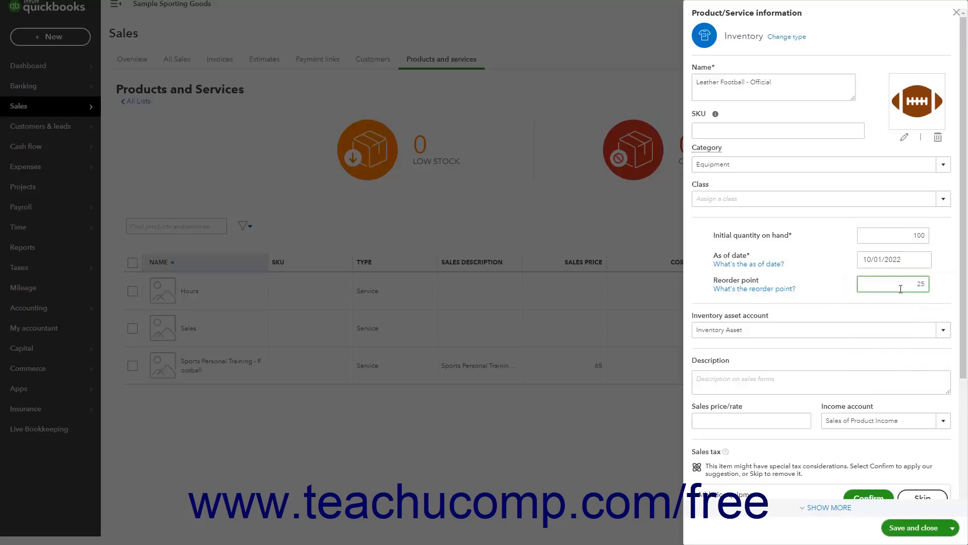
{"action": "left_click", "coordinate": [943, 337]}
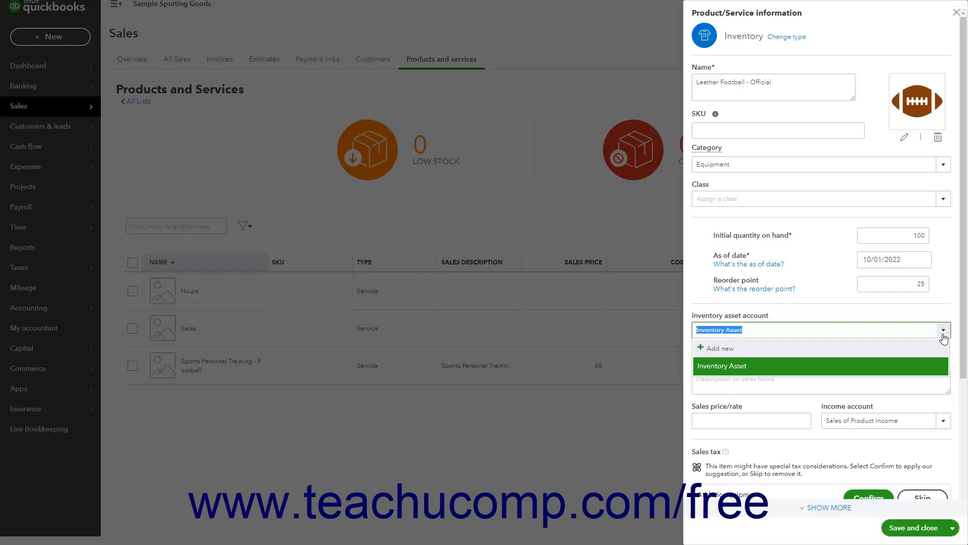
{"action": "left_click", "coordinate": [943, 330]}
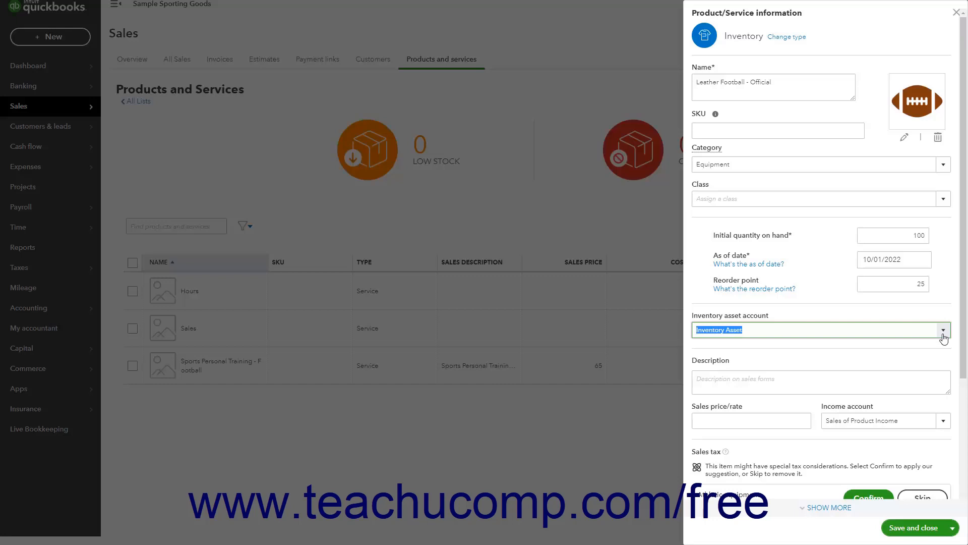
- Copy the item name "Leather Football - Official" into the sales description
{"action": "left_click", "coordinate": [801, 378]}
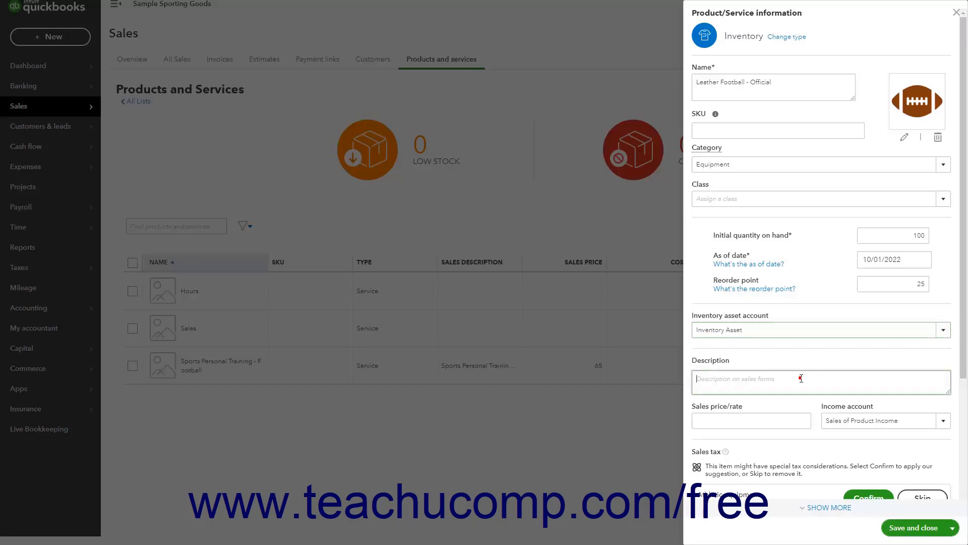
{"action": "left_click_drag", "start_coordinate": [785, 82], "coordinate": [696, 82]}
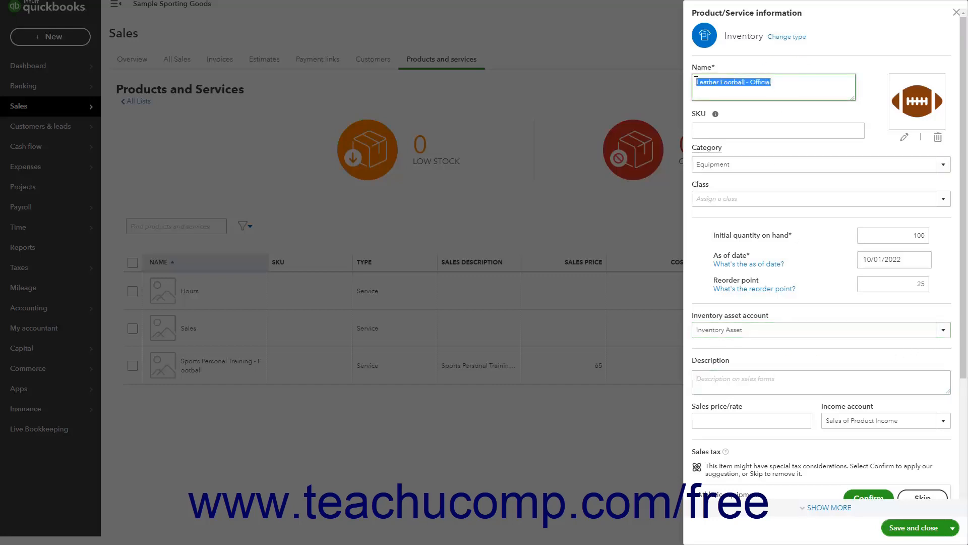
{"action": "right_click", "coordinate": [705, 86]}
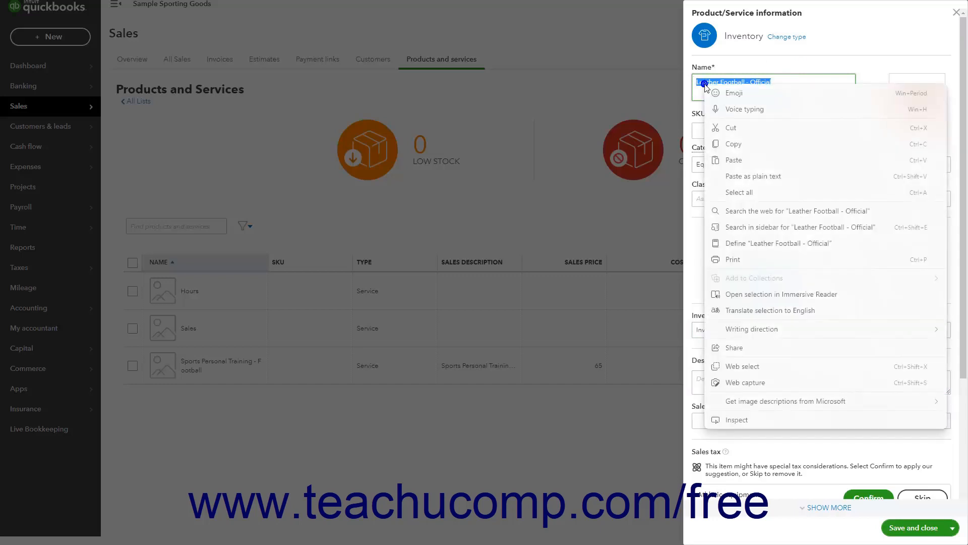
{"action": "left_click", "coordinate": [732, 144]}
{"action": "right_click", "coordinate": [696, 376]}
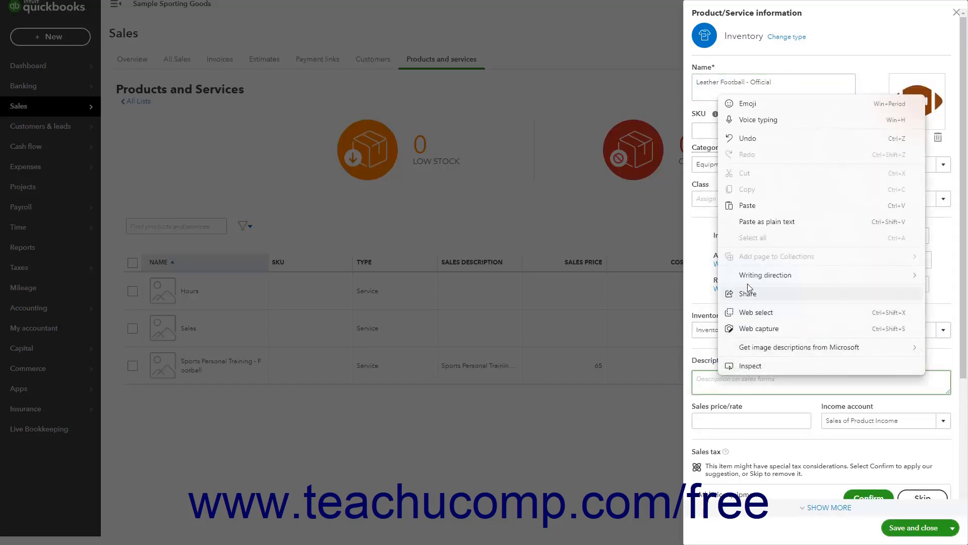
{"action": "left_click", "coordinate": [703, 207]}
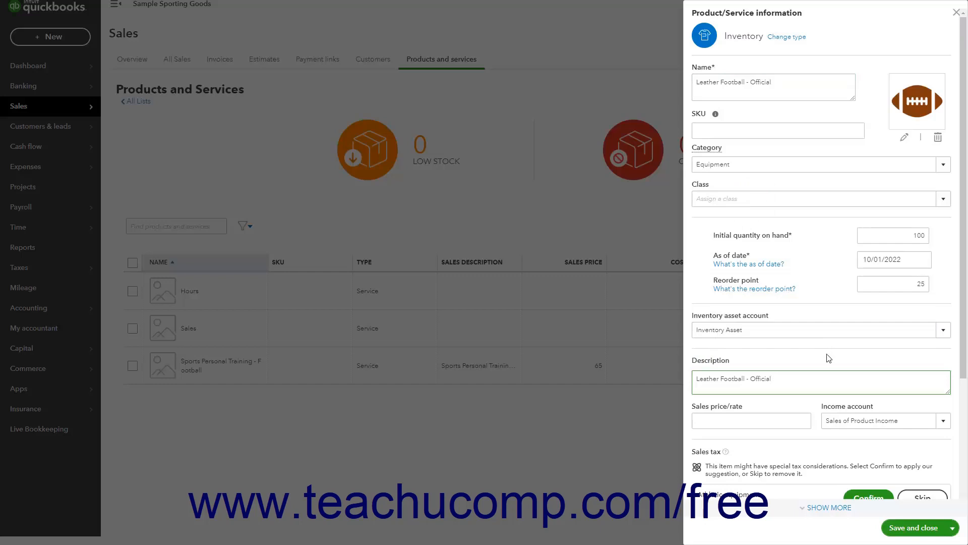
- Set the sales price to 109.99 and keep Sales of Product Income as the income account
{"action": "left_click", "coordinate": [751, 421]}
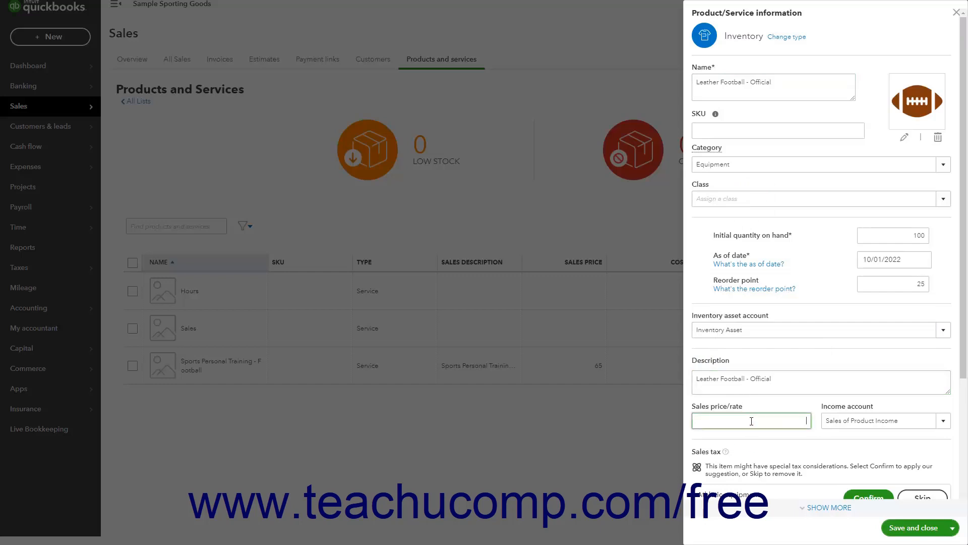
{"action": "type", "text": "109.99"}
{"action": "left_click", "coordinate": [942, 422]}
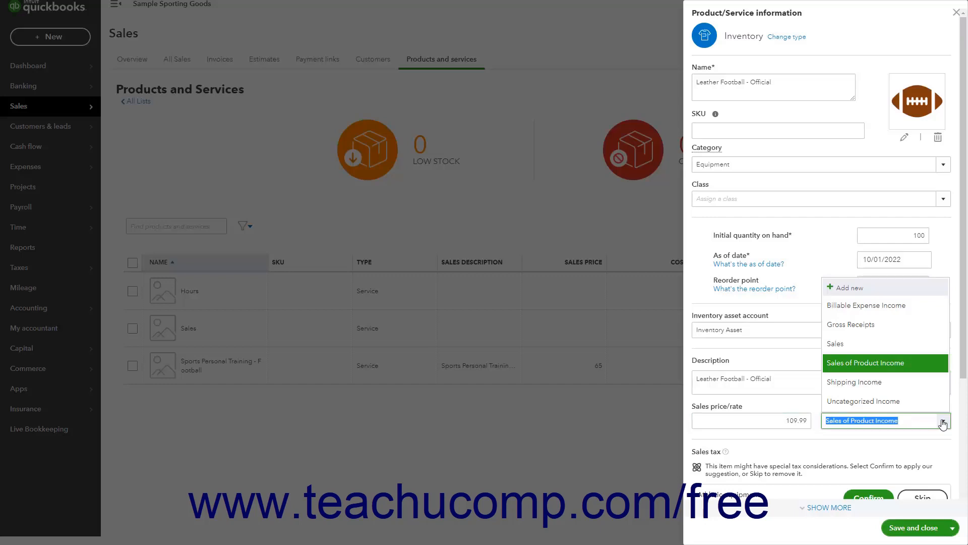
{"action": "left_click", "coordinate": [943, 421]}
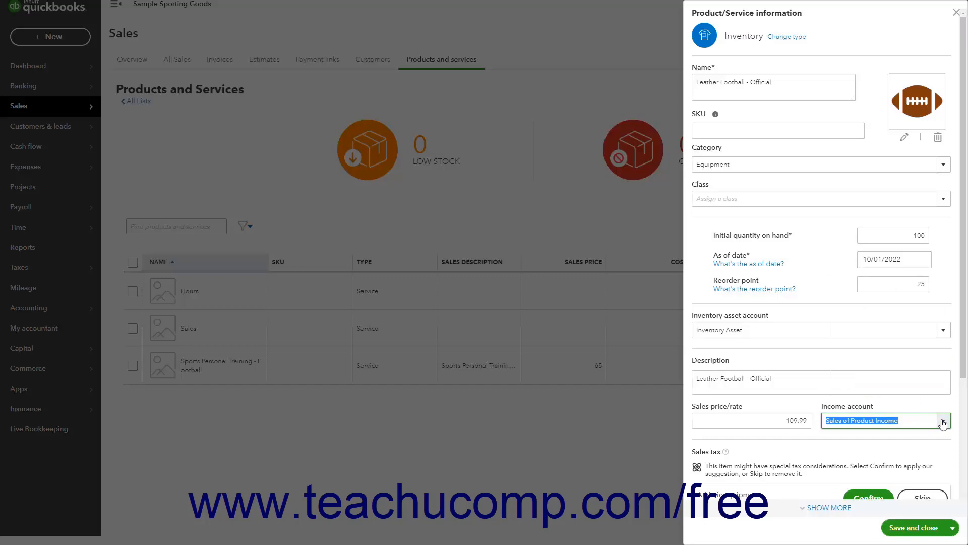
- Skip the recommended sales tax category for the item and open its sales tax settings for editing
{"action": "scroll", "coordinate": [912, 417], "scroll_direction": "down", "scroll_amount": 4}
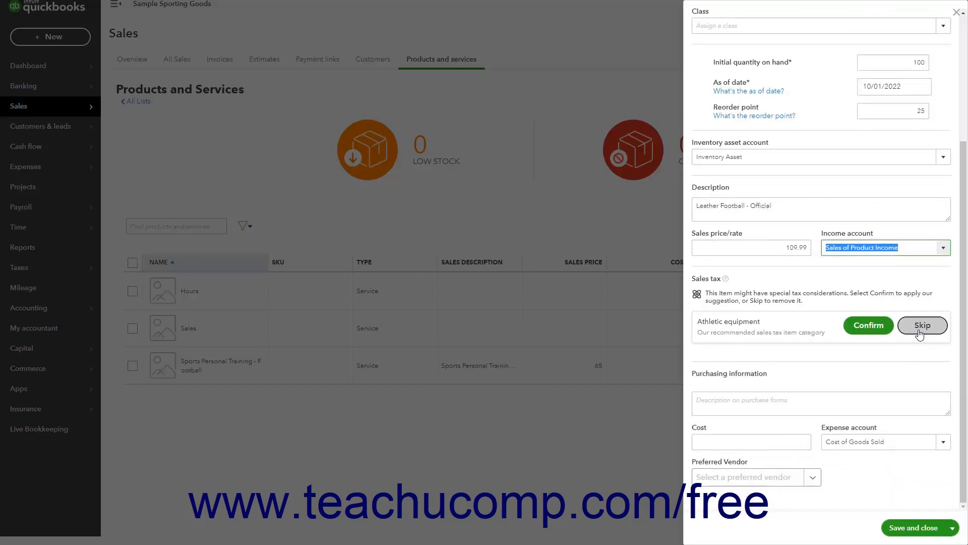
{"action": "left_click", "coordinate": [920, 333]}
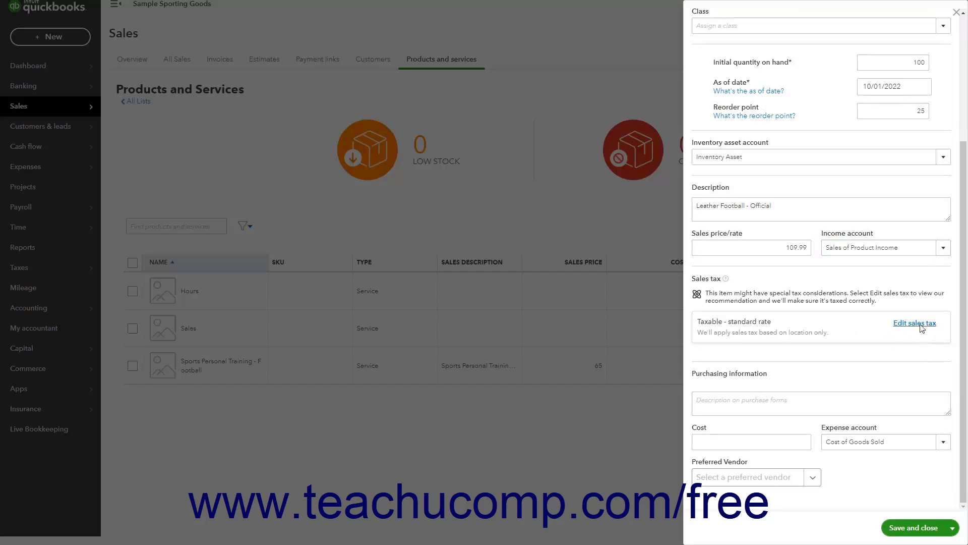
{"action": "left_click", "coordinate": [920, 325]}
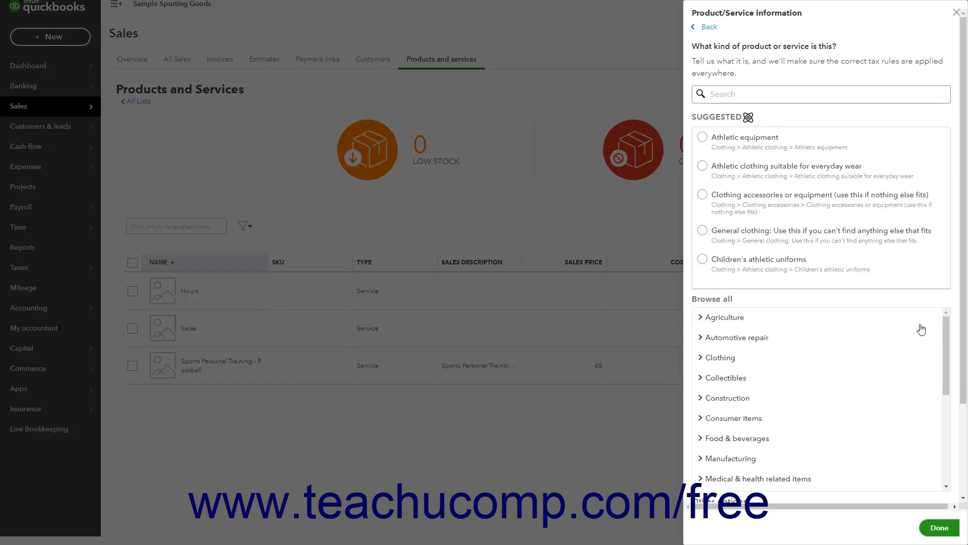
- Mark the item as Nontaxable in the other sales tax options
{"action": "scroll", "coordinate": [889, 360], "scroll_direction": "down", "scroll_amount": 4}
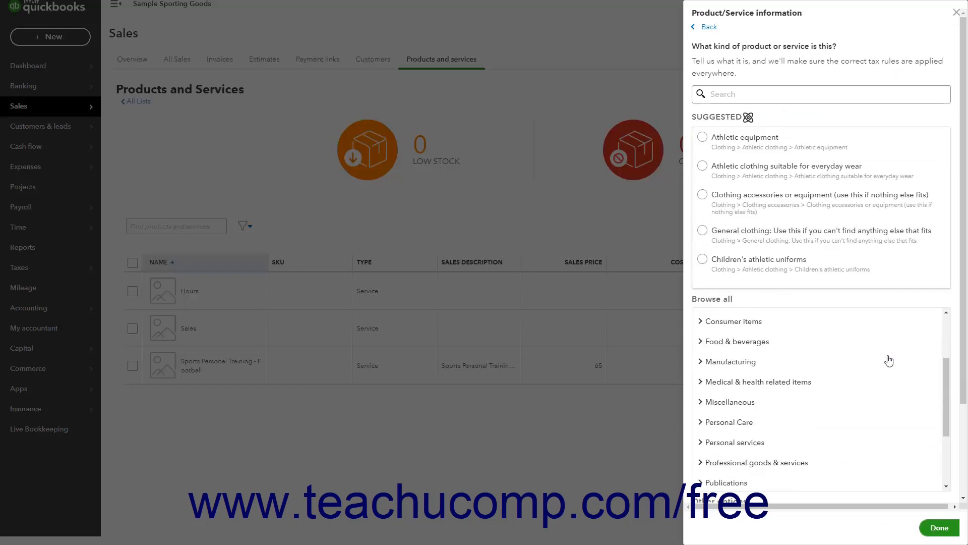
{"action": "scroll", "coordinate": [873, 365], "scroll_direction": "down", "scroll_amount": 3}
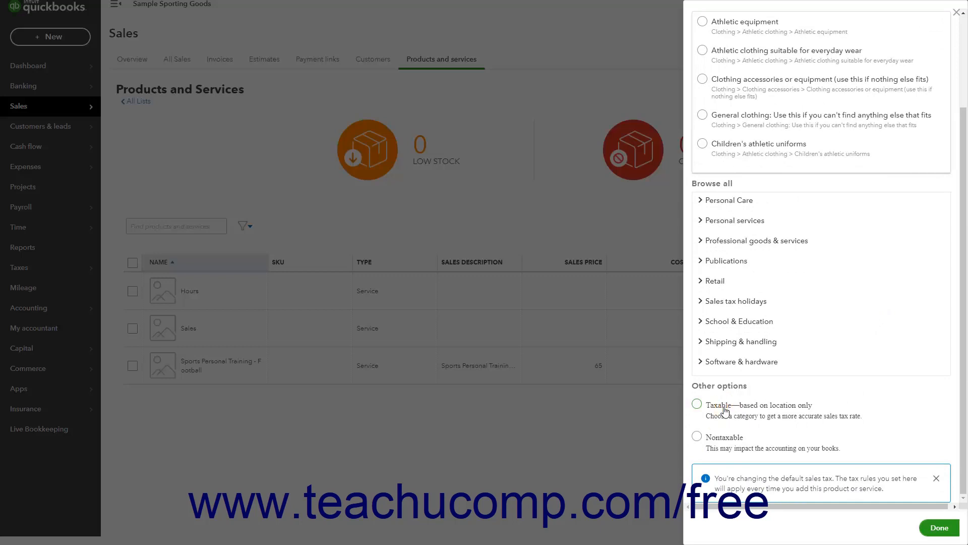
{"action": "left_click", "coordinate": [720, 437]}
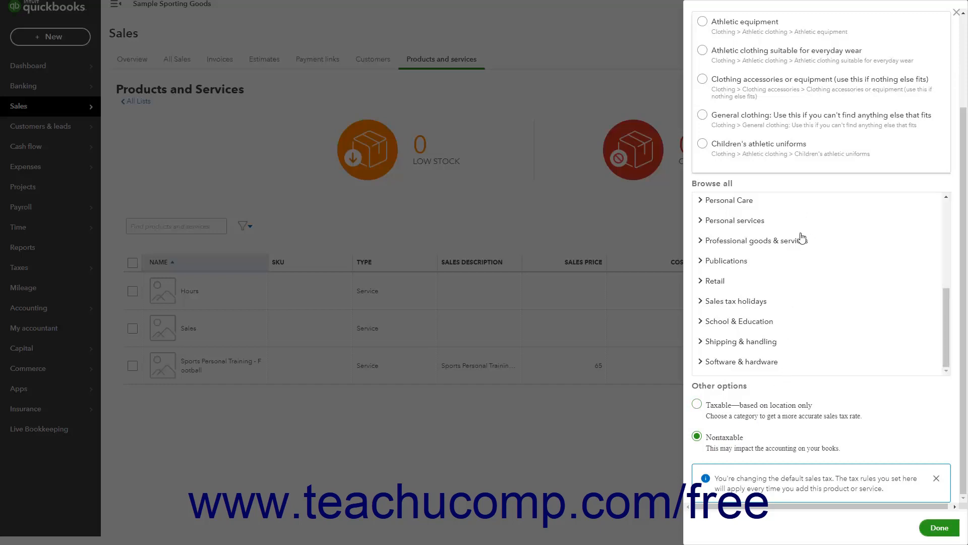
- Choose the suggested Athletic equipment category as the item's sales tax category and apply it
{"action": "scroll", "coordinate": [803, 237], "scroll_direction": "up", "scroll_amount": 5}
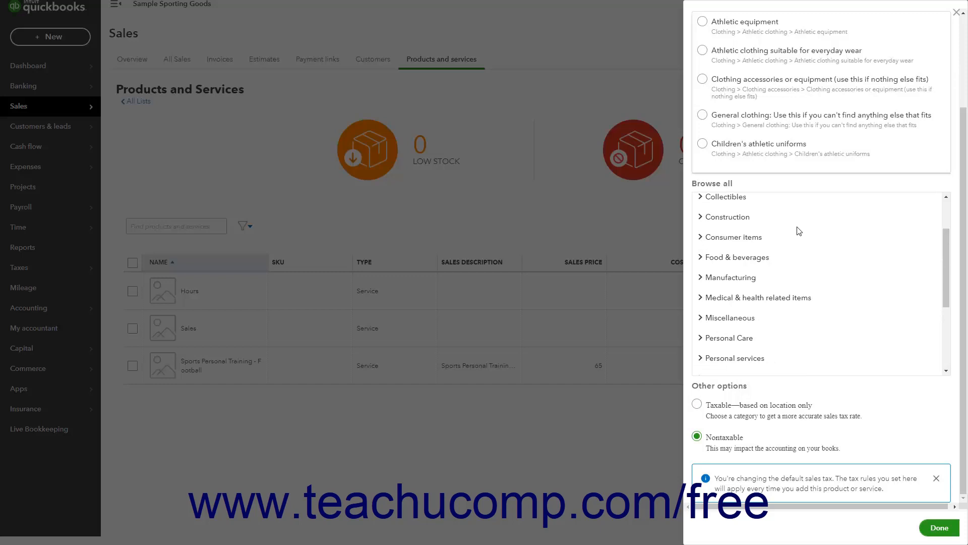
{"action": "scroll", "coordinate": [799, 231], "scroll_direction": "up", "scroll_amount": 3}
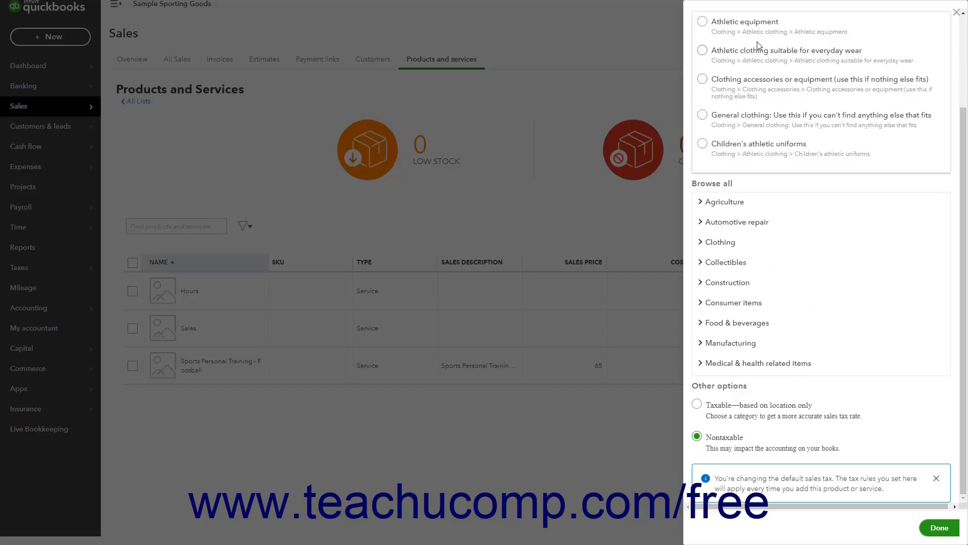
{"action": "left_click", "coordinate": [702, 24]}
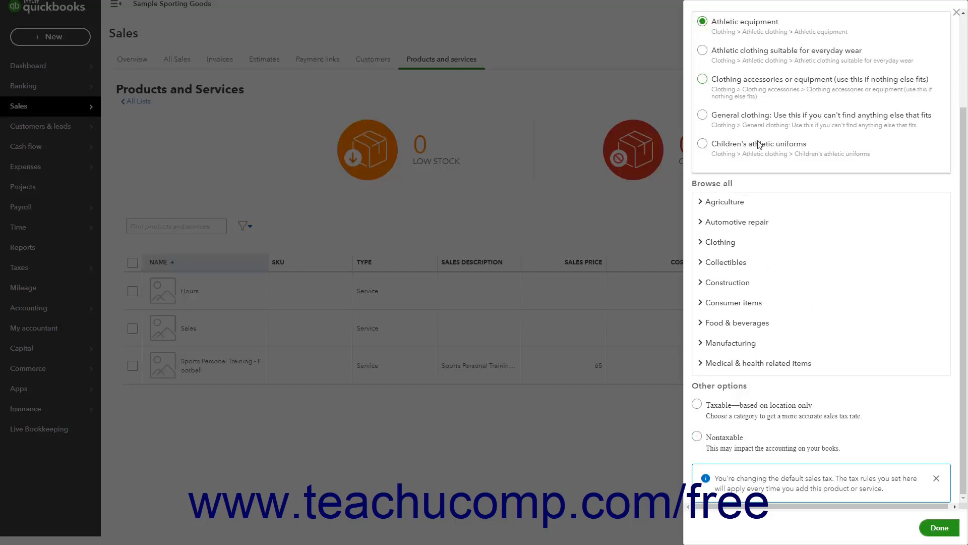
{"action": "left_click", "coordinate": [931, 528]}
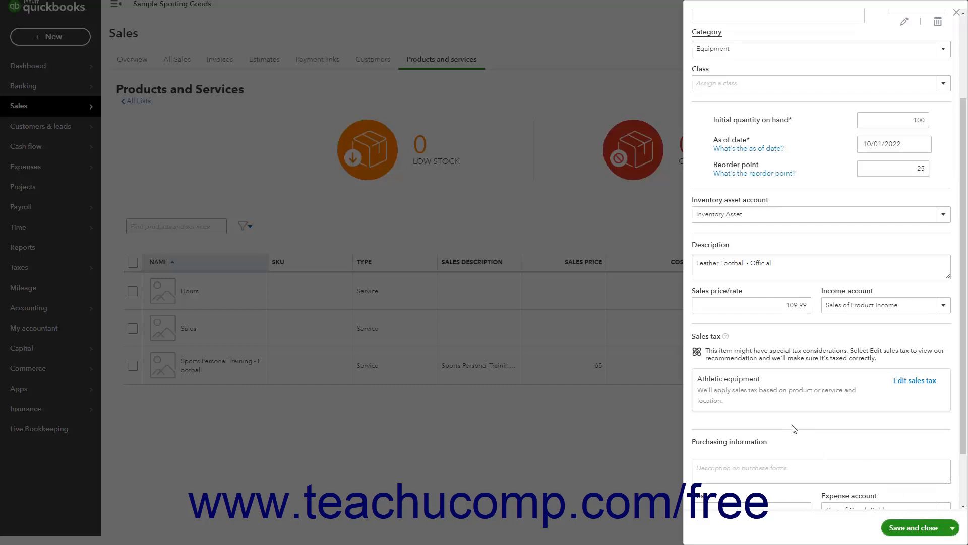
- Paste the copied item name "Leather Football - Official" into the purchasing description
{"action": "scroll", "coordinate": [795, 429], "scroll_direction": "down", "scroll_amount": 2}
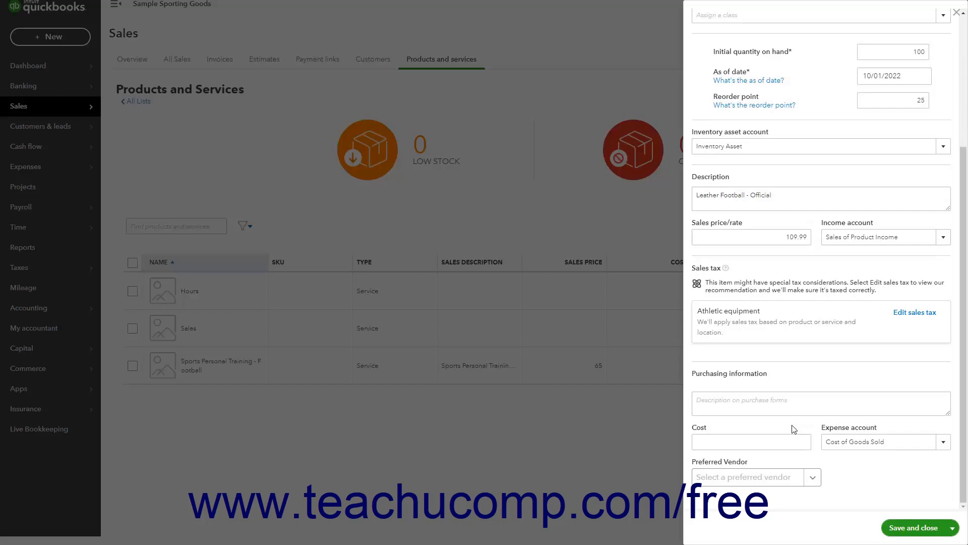
{"action": "right_click", "coordinate": [743, 401]}
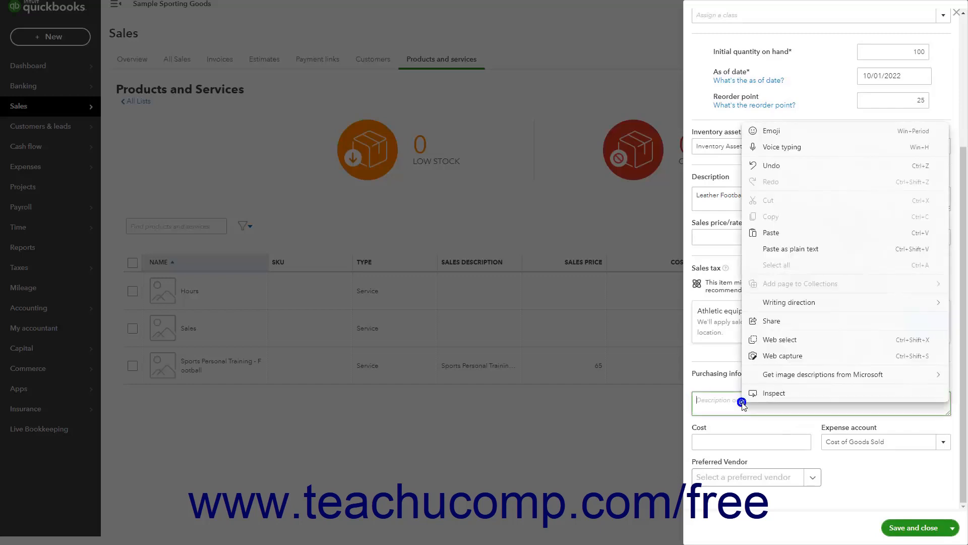
{"action": "left_click", "coordinate": [797, 234]}
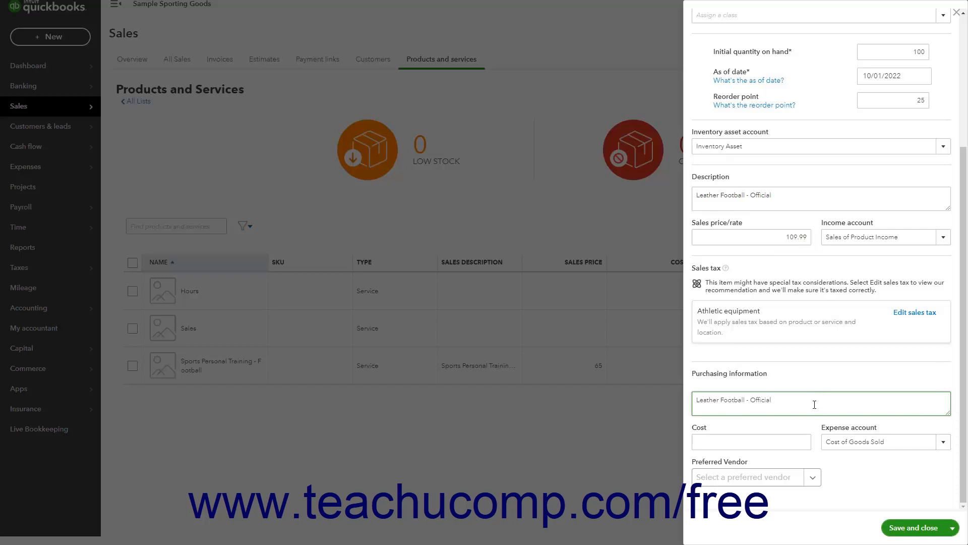
- Set the purchase cost to 79.99 and keep Cost of Goods Sold as the expense account
{"action": "left_click", "coordinate": [788, 441]}
{"action": "type", "text": "79.99"}
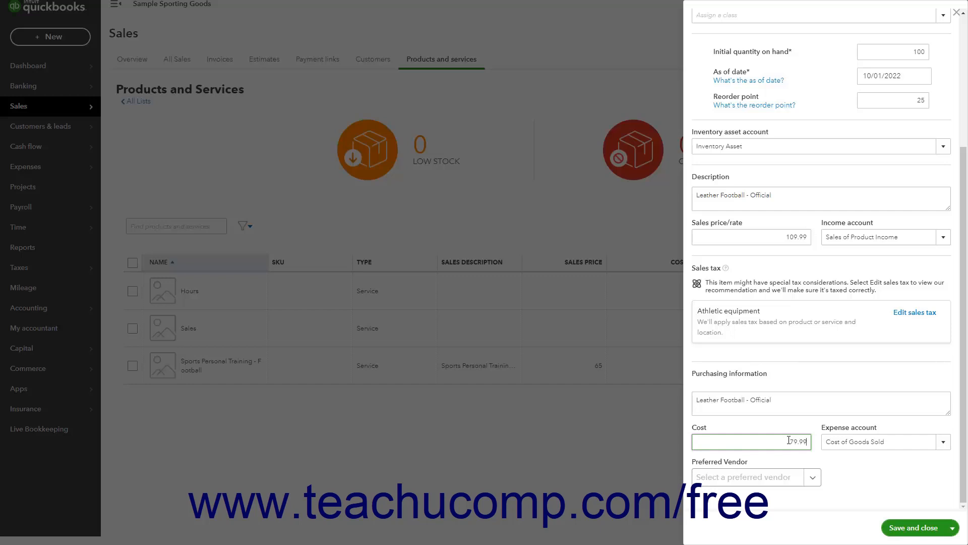
{"action": "key", "text": "Tab"}
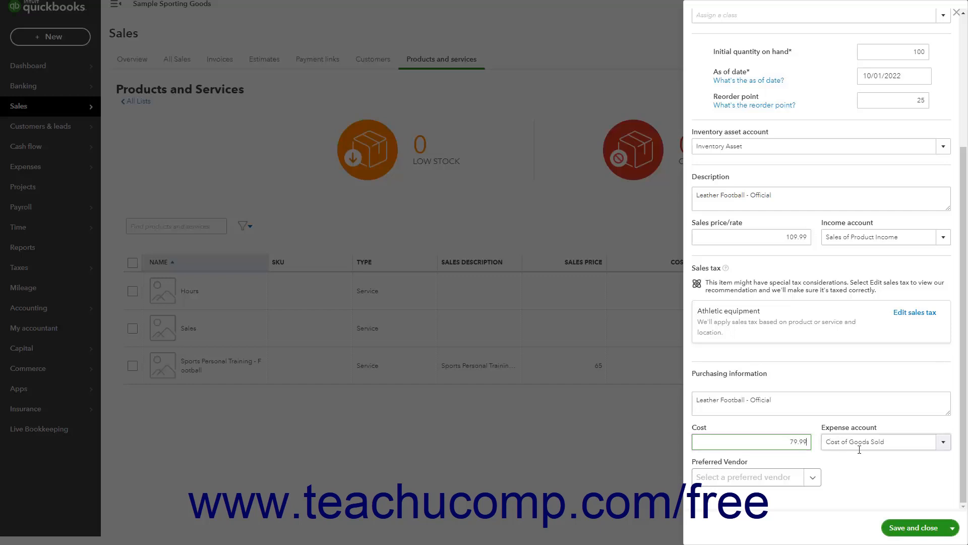
{"action": "left_click", "coordinate": [941, 442]}
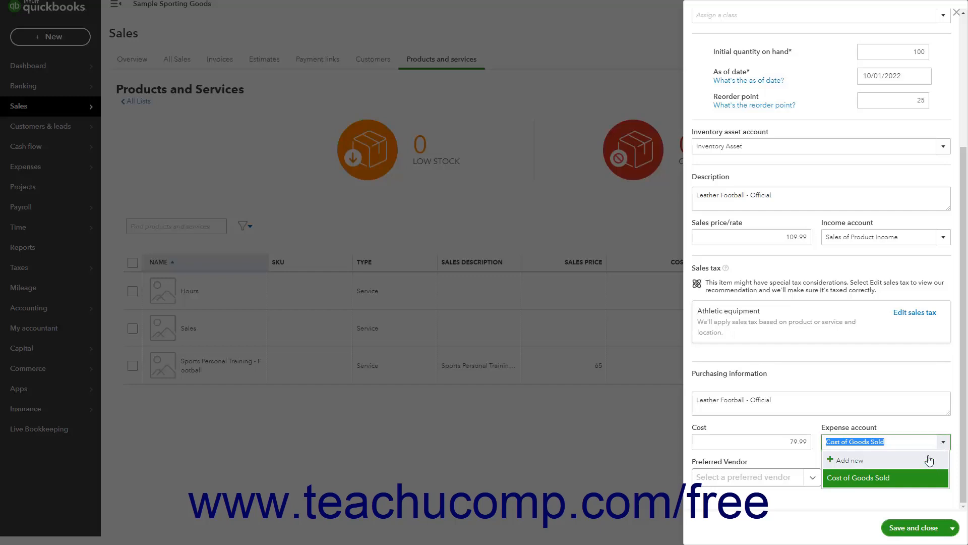
{"action": "left_click", "coordinate": [943, 443]}
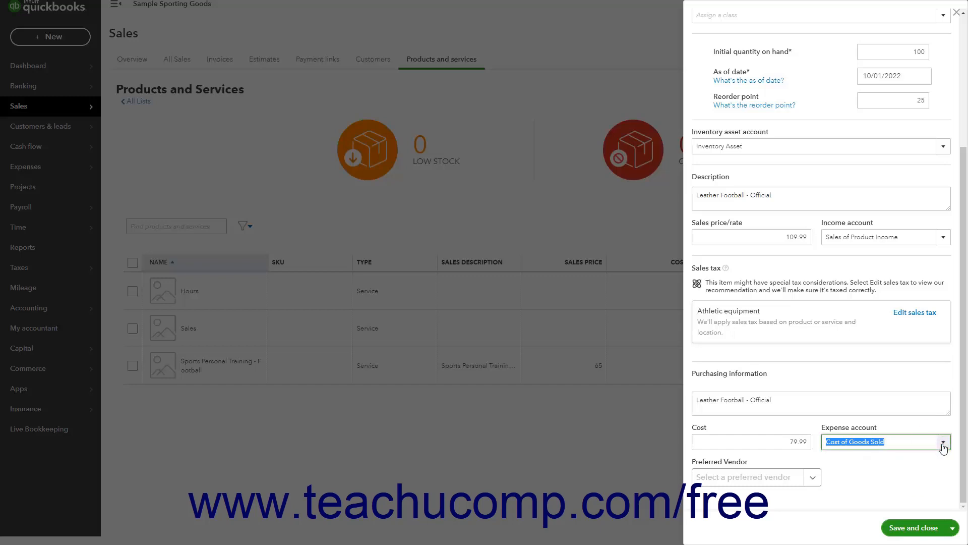
- Select Eastside Sports Wholesale as the preferred vendor, and save and close the inventory item
{"action": "left_click", "coordinate": [812, 478]}
{"action": "left_click", "coordinate": [782, 440]}
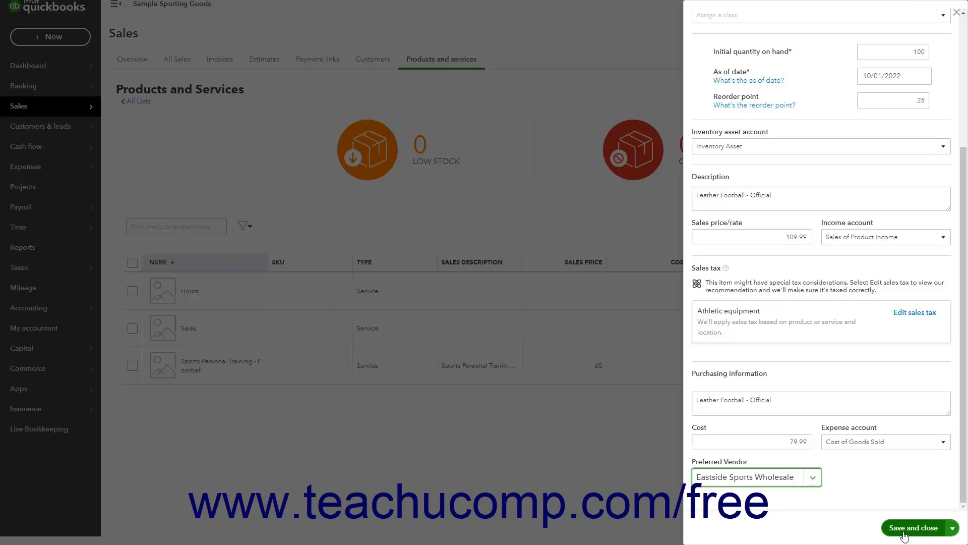
{"action": "left_click", "coordinate": [953, 535]}
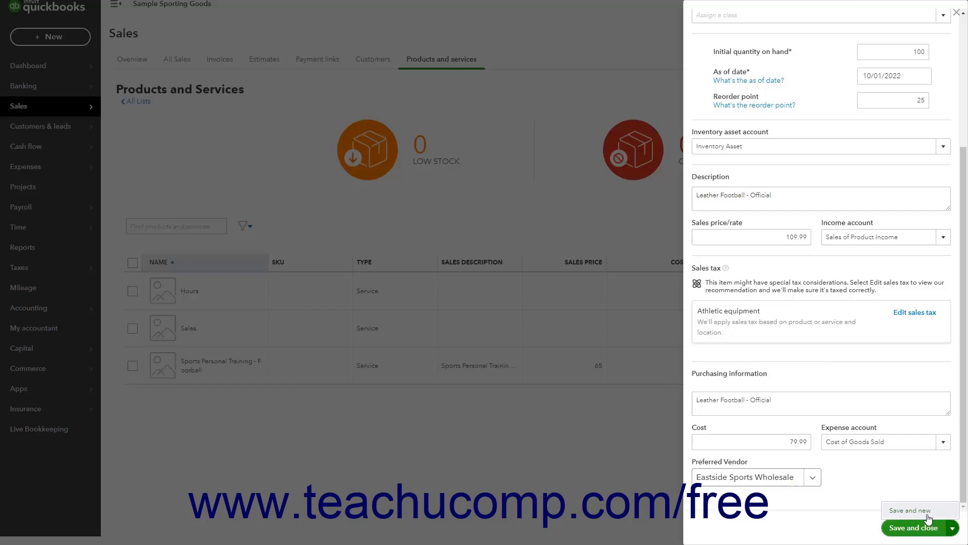
{"action": "left_click", "coordinate": [951, 530]}
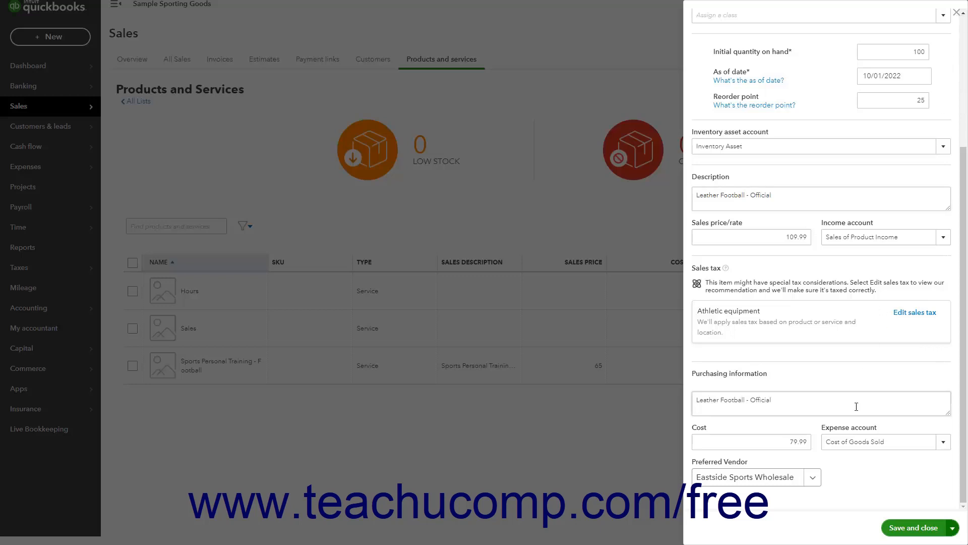
{"action": "left_click", "coordinate": [898, 529]}
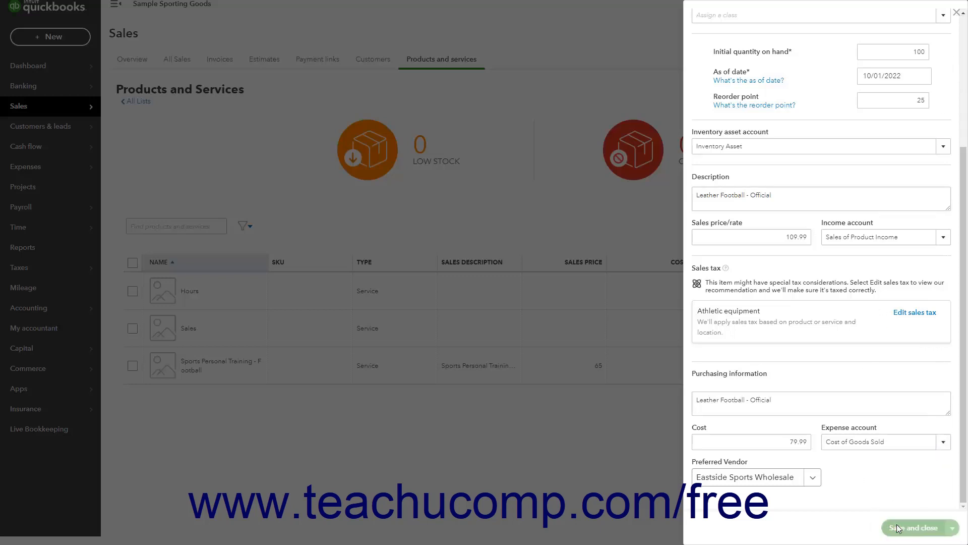